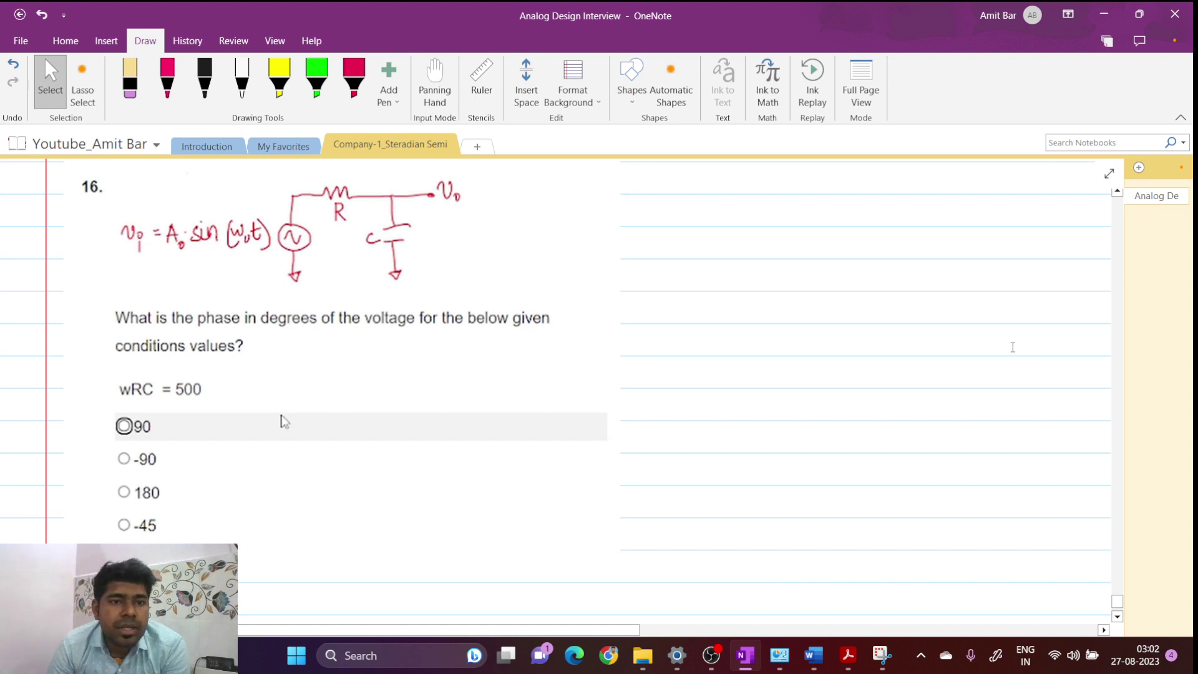
# Step: With the black pen, underline 'phase in degrees', 'the below given' and 'values', and circle the RC section
pyautogui.hotkey('alt', 'd')
pyautogui.press('p')
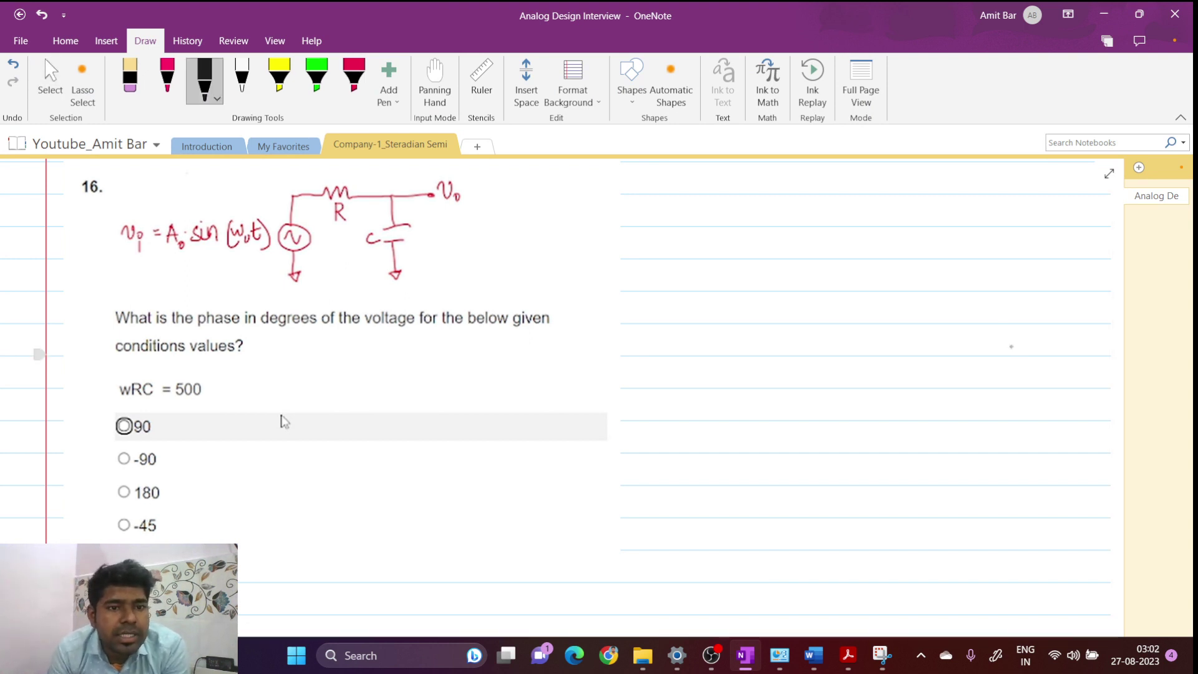
pyautogui.moveTo(200, 332); pyautogui.dragTo(310, 331)
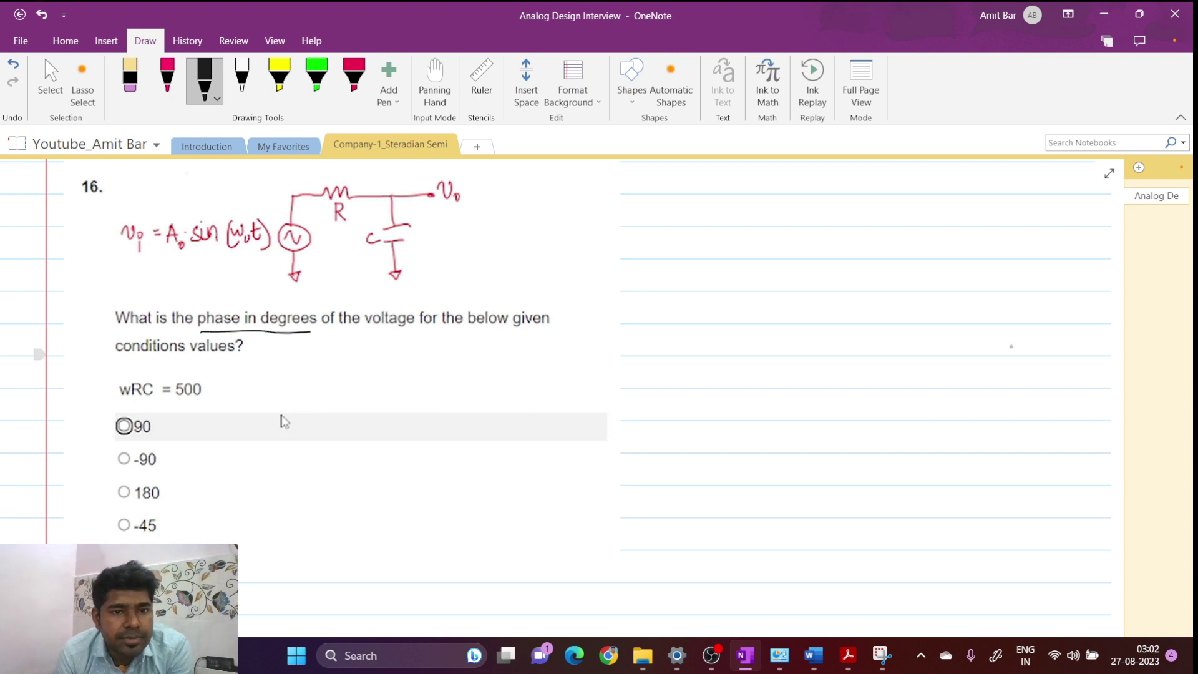
pyautogui.moveTo(441, 339); pyautogui.dragTo(525, 339)
pyautogui.moveTo(151, 362); pyautogui.dragTo(222, 360)
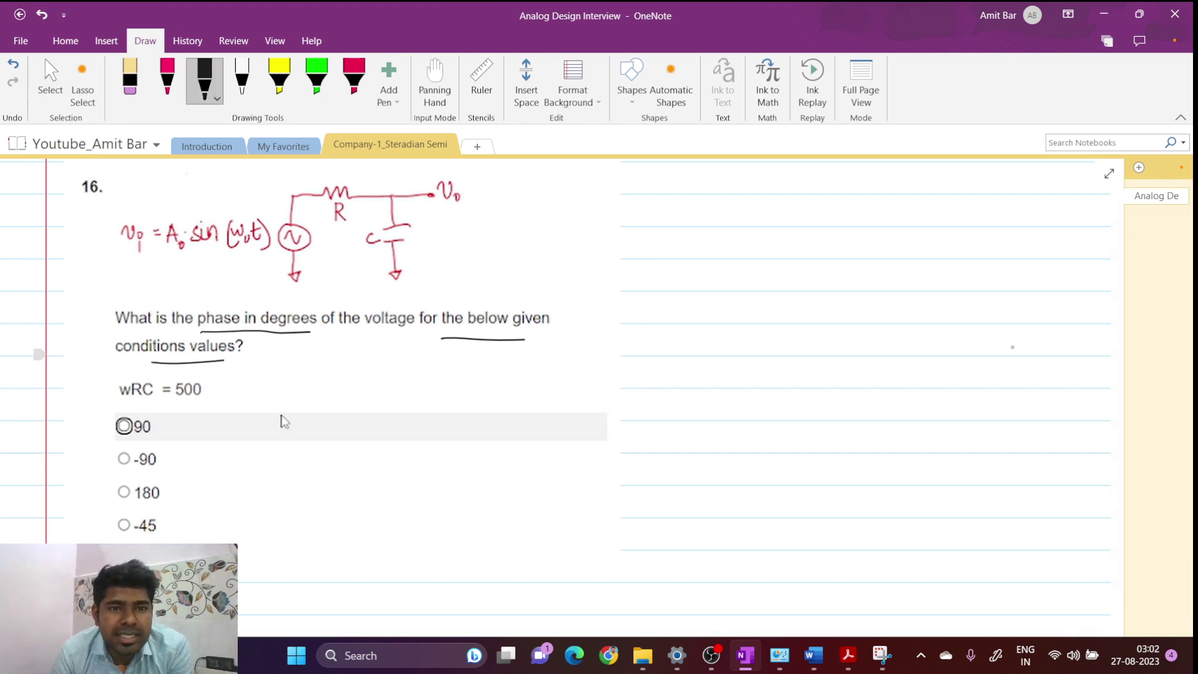
pyautogui.moveTo(331, 172)
pyautogui.mouseDown()
pyautogui.moveTo(367, 271)
pyautogui.moveTo(441, 258)
pyautogui.moveTo(437, 212)
pyautogui.moveTo(340, 177)
pyautogui.mouseUp()
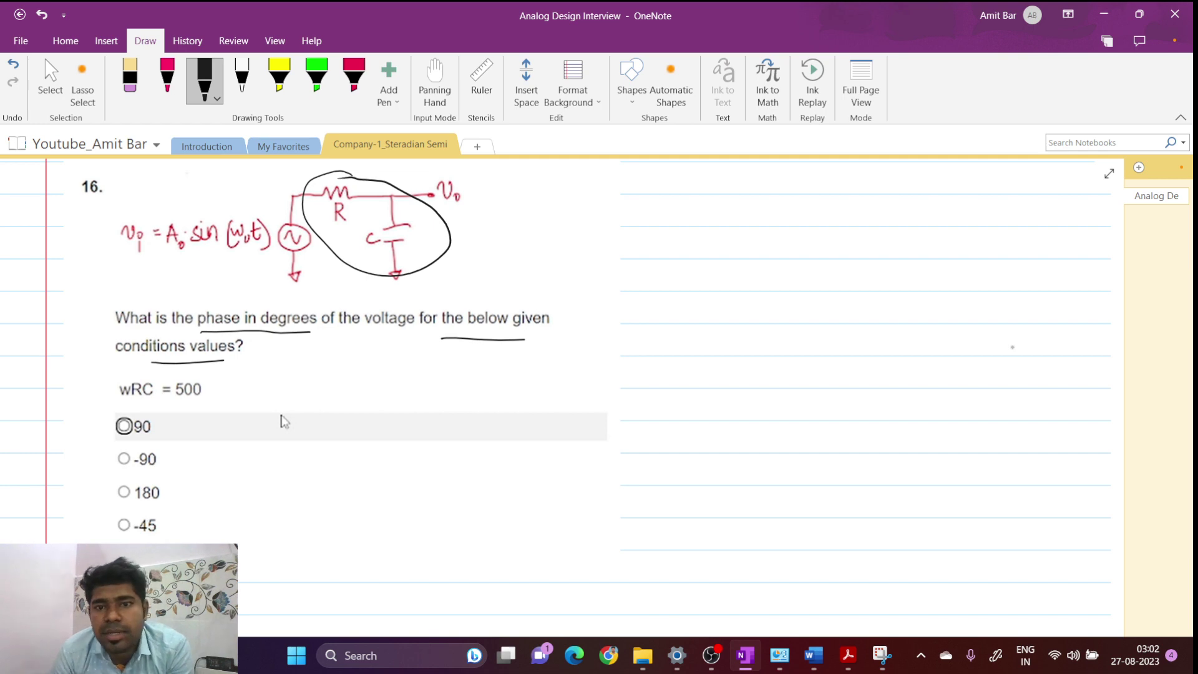
# Step: Handwrite 'RC integrator, RC LPH' to the right of the question
pyautogui.moveTo(697, 206)
pyautogui.mouseDown()
pyautogui.moveTo(707, 223)
pyautogui.moveTo(818, 213)
pyautogui.moveTo(847, 234)
pyautogui.moveTo(916, 211)
pyautogui.moveTo(922, 236)
pyautogui.mouseUp()
pyautogui.moveTo(711, 246)
pyautogui.mouseDown()
pyautogui.moveTo(712, 267)
pyautogui.moveTo(756, 264)
pyautogui.mouseUp()
pyautogui.moveTo(806, 247)
pyautogui.mouseDown()
pyautogui.moveTo(807, 263)
pyautogui.moveTo(827, 265)
pyautogui.mouseUp()
pyautogui.moveTo(835, 267)
pyautogui.mouseDown()
pyautogui.moveTo(836, 257)
pyautogui.moveTo(849, 268)
pyautogui.mouseUp()
pyautogui.moveTo(862, 248)
pyautogui.mouseDown()
pyautogui.moveTo(862, 267)
pyautogui.moveTo(864, 257)
pyautogui.mouseUp()
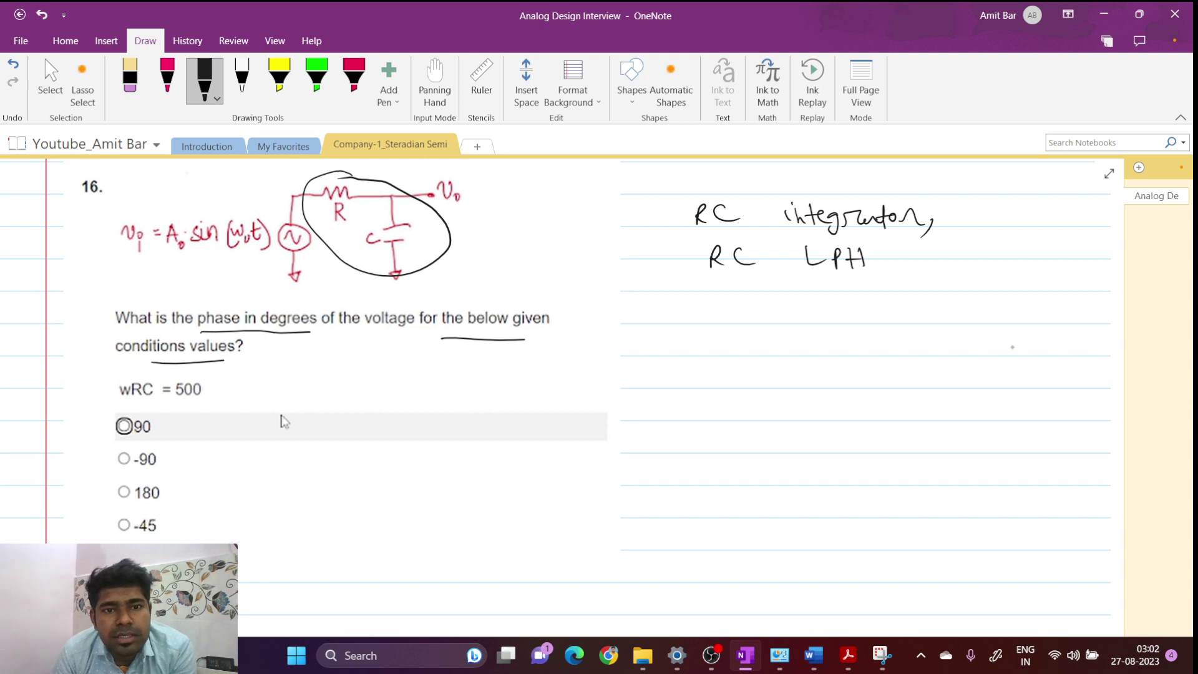
# Step: Write '= -tan⁻¹(wRC)' beside the question with an upward arrow beneath it
pyautogui.moveTo(644, 349); pyautogui.dragTo(657, 357)
pyautogui.moveTo(731, 357); pyautogui.dragTo(741, 357)
pyautogui.moveTo(732, 365); pyautogui.dragTo(787, 356)
pyautogui.moveTo(799, 347); pyautogui.dragTo(804, 366)
pyautogui.moveTo(796, 353); pyautogui.dragTo(840, 364)
pyautogui.moveTo(842, 336)
pyautogui.mouseDown()
pyautogui.moveTo(844, 364)
pyautogui.moveTo(915, 344)
pyautogui.mouseUp()
pyautogui.moveTo(913, 344); pyautogui.dragTo(922, 363)
pyautogui.moveTo(947, 344); pyautogui.dragTo(949, 362)
pyautogui.moveTo(887, 337); pyautogui.dragTo(902, 376)
pyautogui.moveTo(953, 333); pyautogui.dragTo(957, 377)
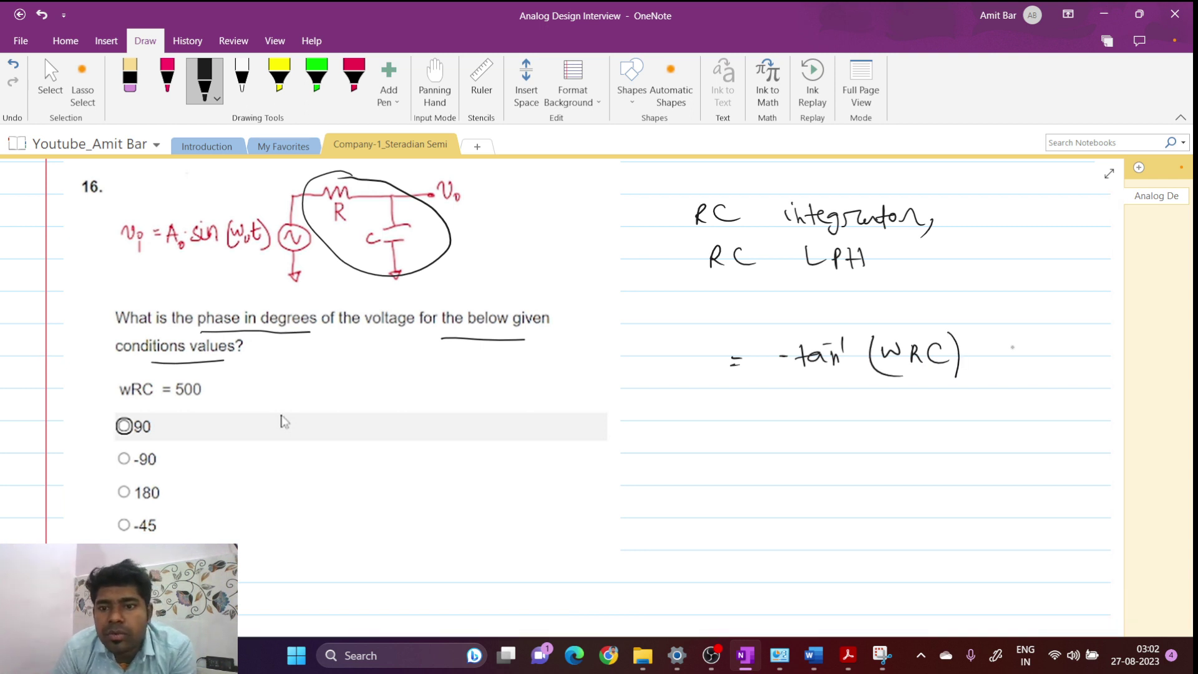
pyautogui.moveTo(816, 437)
pyautogui.mouseDown()
pyautogui.moveTo(830, 384)
pyautogui.moveTo(840, 406)
pyautogui.mouseUp()
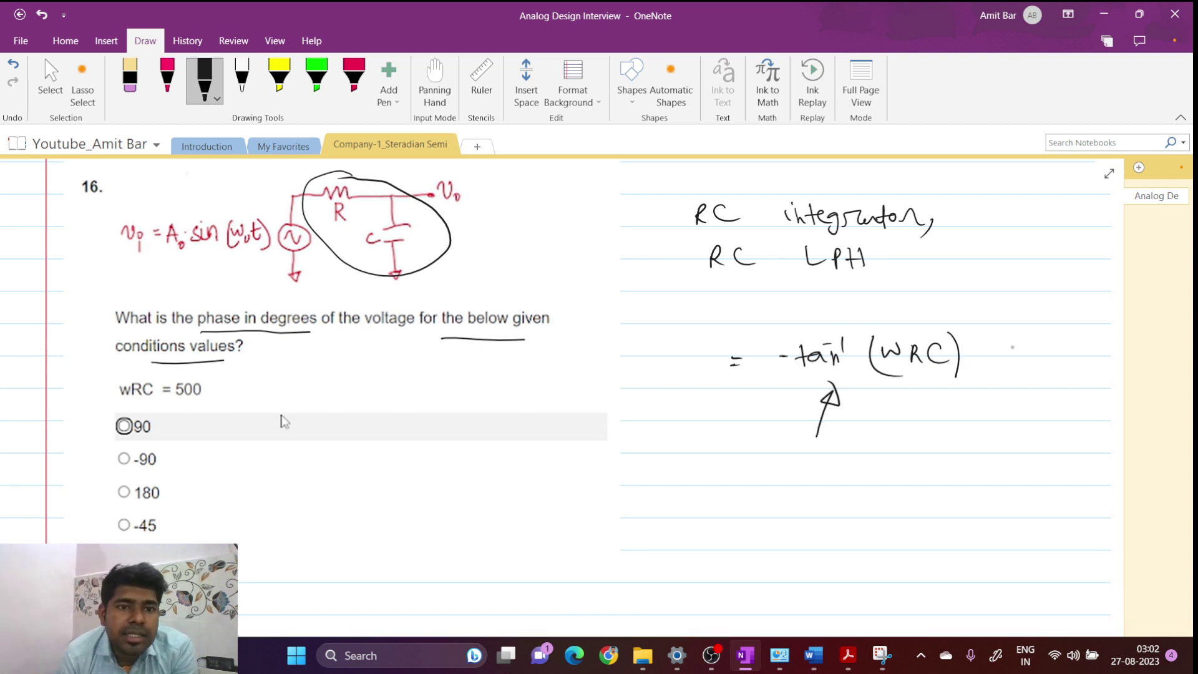
# Step: Sketch a box labelled H(s) below the question with an output line marked Vo
pyautogui.moveTo(335, 173); pyautogui.dragTo(360, 170)
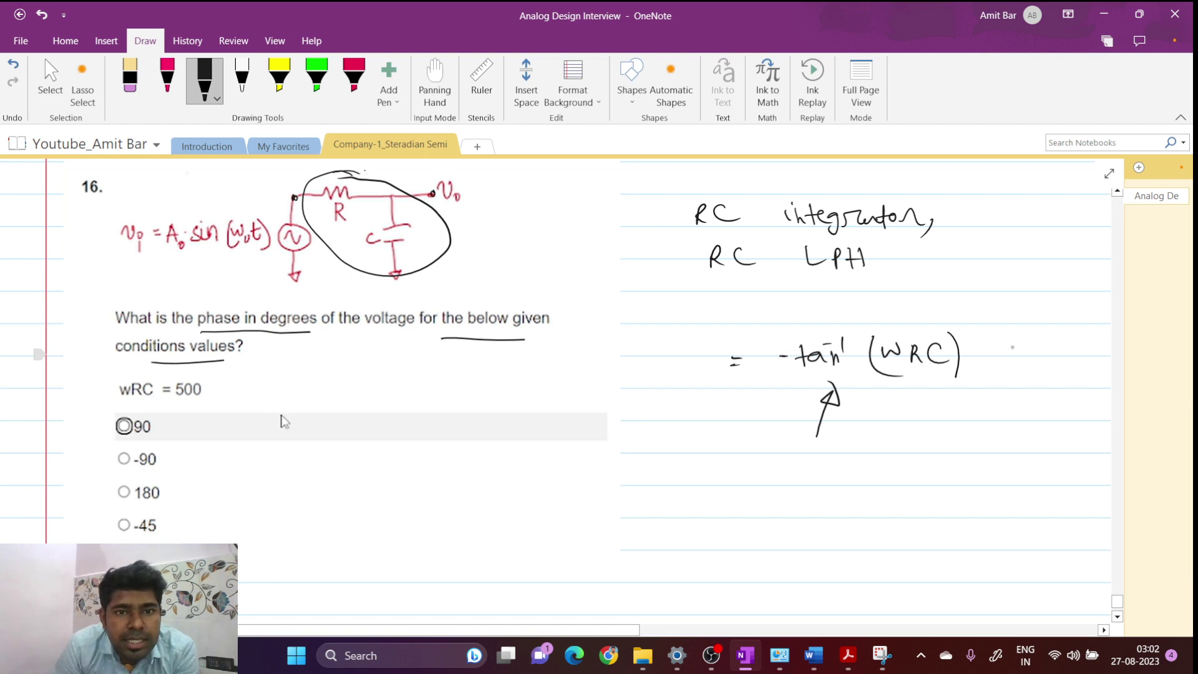
pyautogui.moveTo(406, 447)
pyautogui.mouseDown()
pyautogui.moveTo(427, 403)
pyautogui.moveTo(480, 446)
pyautogui.moveTo(392, 452)
pyautogui.moveTo(485, 445)
pyautogui.mouseUp()
pyautogui.moveTo(409, 368)
pyautogui.mouseDown()
pyautogui.moveTo(410, 385)
pyautogui.moveTo(426, 385)
pyautogui.mouseUp()
pyautogui.moveTo(441, 365)
pyautogui.mouseDown()
pyautogui.moveTo(437, 385)
pyautogui.moveTo(465, 388)
pyautogui.mouseUp()
pyautogui.moveTo(477, 416); pyautogui.dragTo(544, 404)
pyautogui.moveTo(370, 444); pyautogui.dragTo(404, 434)
# Step: Add the Vi input line to the block and write H(s) = 1/(1+sRC) beside the circuit
pyautogui.moveTo(309, 448); pyautogui.dragTo(324, 447)
pyautogui.moveTo(333, 451)
pyautogui.mouseDown()
pyautogui.moveTo(340, 463)
pyautogui.moveTo(364, 445)
pyautogui.mouseUp()
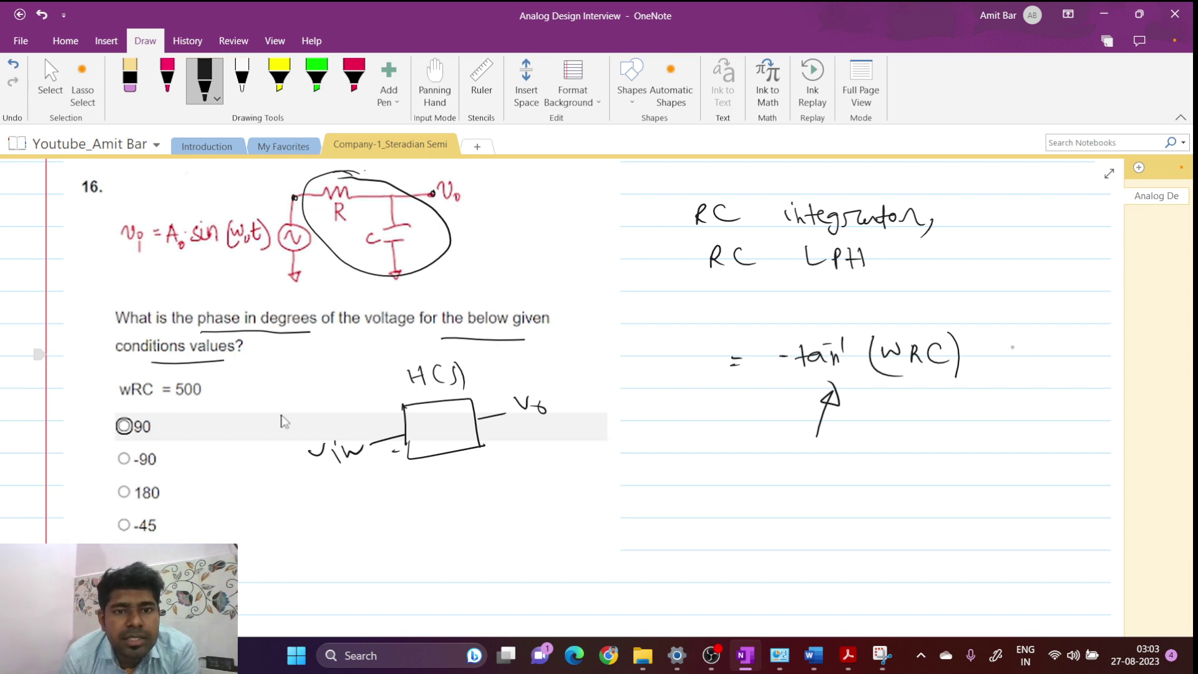
pyautogui.moveTo(491, 243); pyautogui.dragTo(489, 259)
pyautogui.moveTo(502, 240)
pyautogui.mouseDown()
pyautogui.moveTo(501, 257)
pyautogui.moveTo(507, 248)
pyautogui.mouseUp()
pyautogui.moveTo(513, 234)
pyautogui.mouseDown()
pyautogui.moveTo(512, 252)
pyautogui.moveTo(528, 252)
pyautogui.mouseUp()
pyautogui.moveTo(538, 231); pyautogui.dragTo(540, 252)
pyautogui.moveTo(545, 228)
pyautogui.mouseDown()
pyautogui.moveTo(561, 232)
pyautogui.moveTo(577, 211)
pyautogui.mouseUp()
pyautogui.moveTo(566, 219)
pyautogui.mouseDown()
pyautogui.moveTo(598, 218)
pyautogui.moveTo(572, 248)
pyautogui.mouseUp()
pyautogui.moveTo(574, 242); pyautogui.dragTo(588, 241)
pyautogui.moveTo(580, 234)
pyautogui.mouseDown()
pyautogui.moveTo(581, 249)
pyautogui.moveTo(621, 247)
pyautogui.mouseUp()
pyautogui.moveTo(641, 225); pyautogui.dragTo(642, 236)
pyautogui.moveTo(573, 231); pyautogui.dragTo(582, 249)
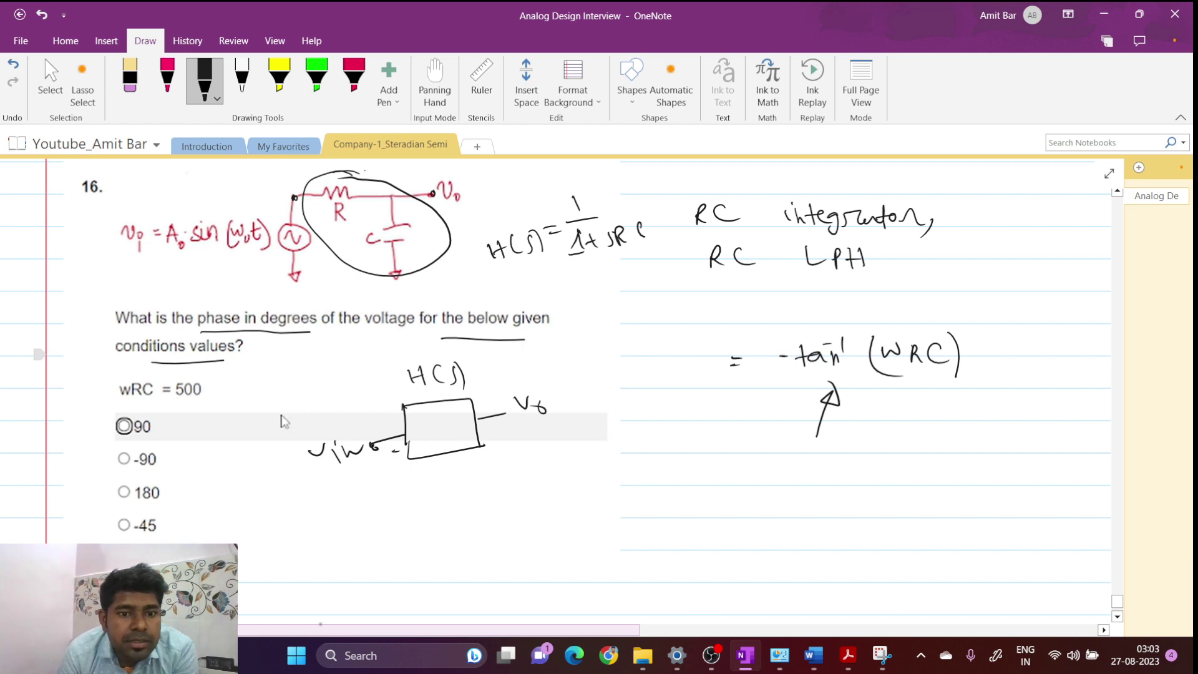
# Step: Underline sin(wt) and draw arrows pointing at 1+sRC, the input sinusoid and H(s)
pyautogui.moveTo(177, 266)
pyautogui.mouseDown()
pyautogui.moveTo(230, 255)
pyautogui.moveTo(216, 263)
pyautogui.mouseUp()
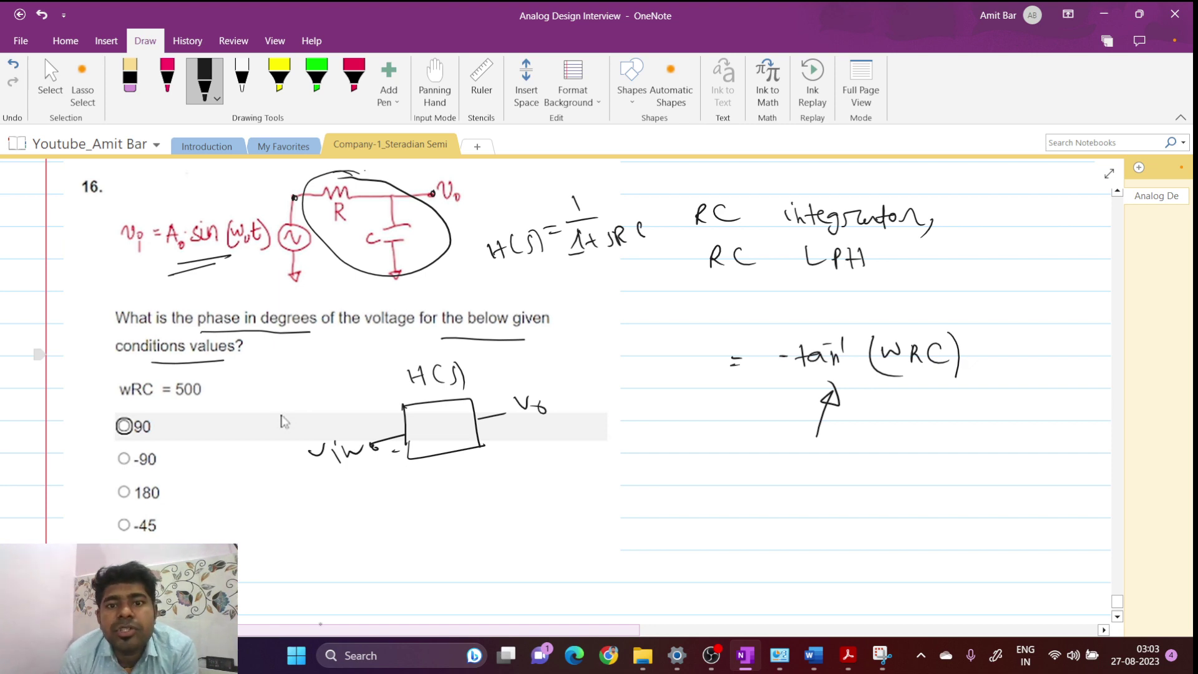
pyautogui.moveTo(584, 278); pyautogui.dragTo(600, 267)
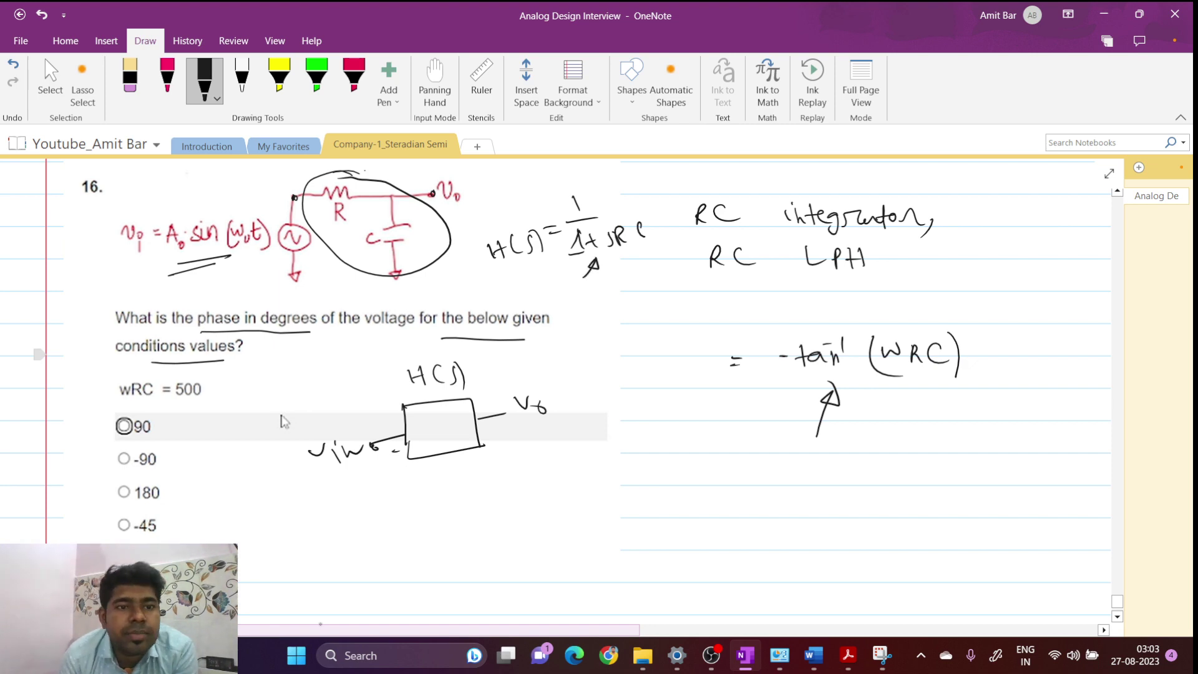
pyautogui.moveTo(168, 281)
pyautogui.mouseDown()
pyautogui.moveTo(167, 252)
pyautogui.moveTo(172, 264)
pyautogui.mouseUp()
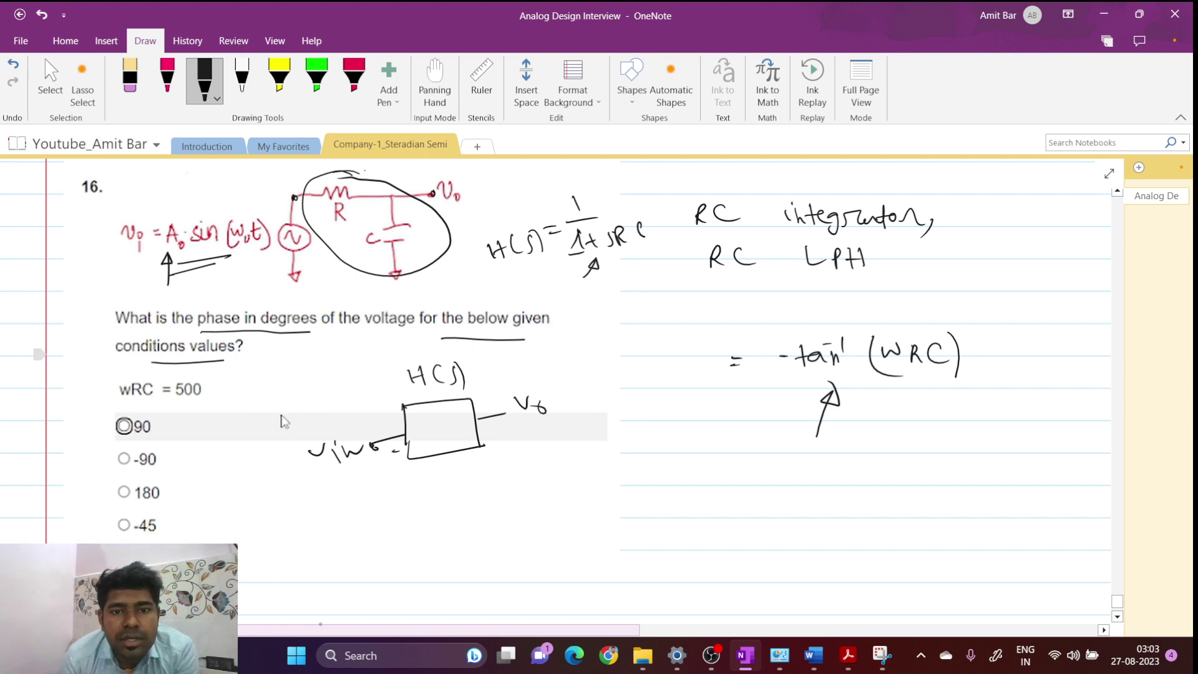
pyautogui.moveTo(512, 294); pyautogui.dragTo(524, 276)
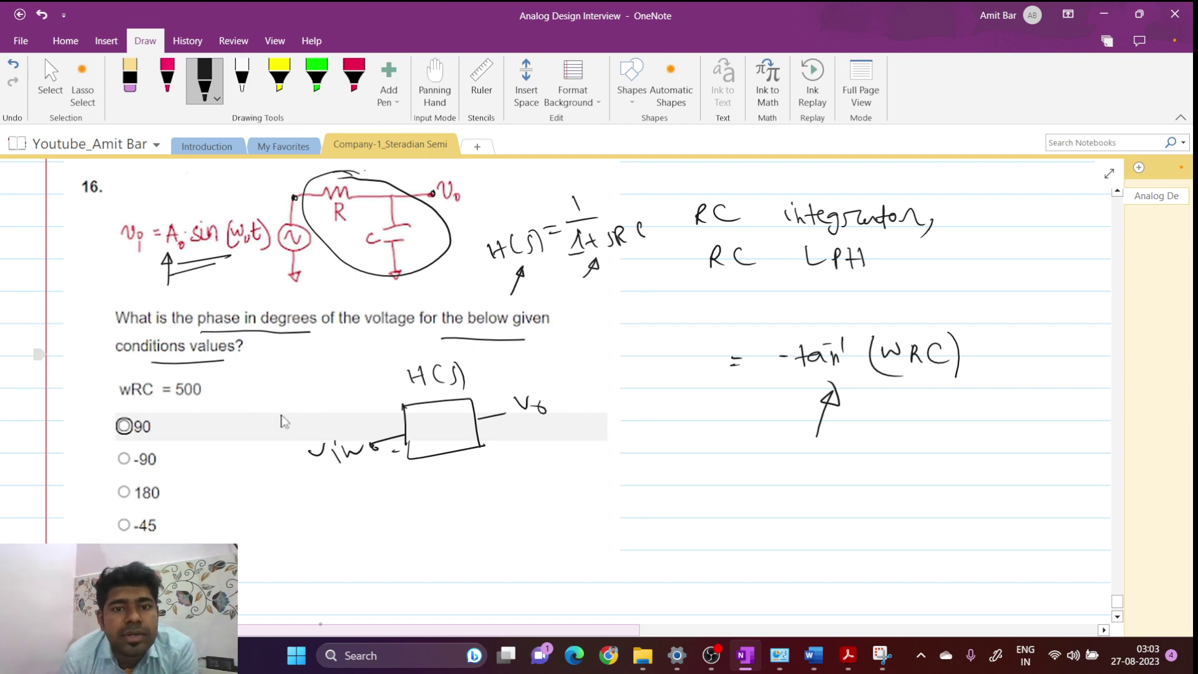
pyautogui.moveTo(235, 291)
pyautogui.mouseDown()
pyautogui.moveTo(237, 261)
pyautogui.moveTo(242, 270)
pyautogui.mouseUp()
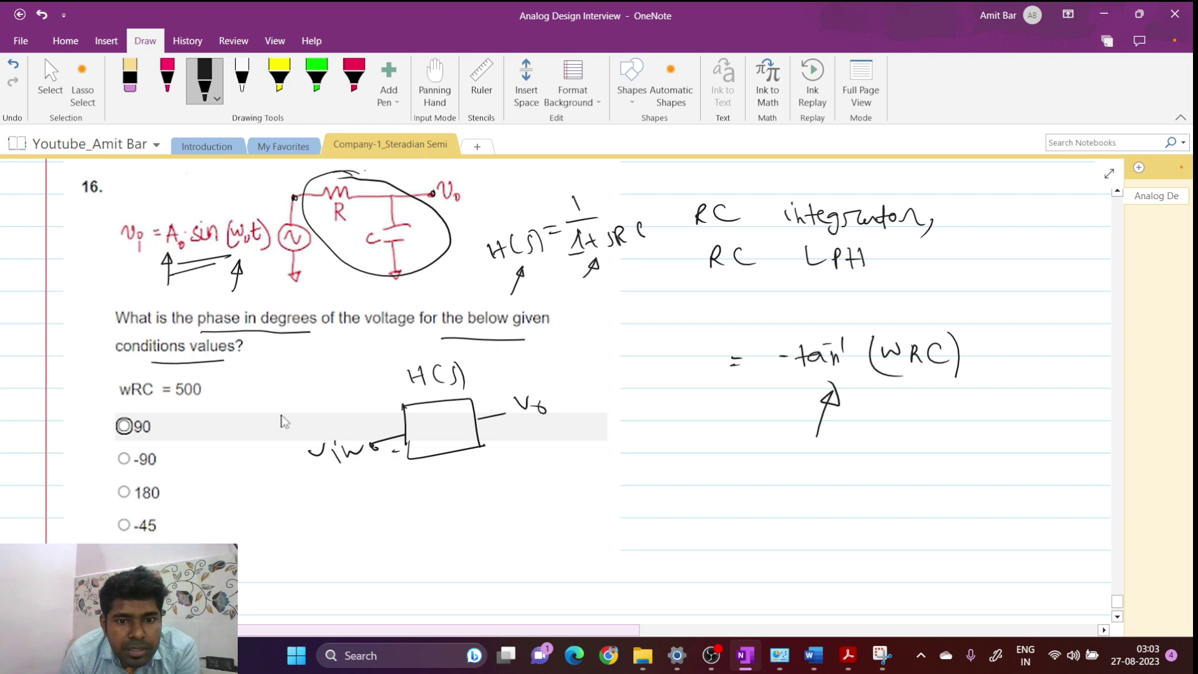
# Step: Double-underline the 1+sRC denominator of the transfer function
pyautogui.hotkey('alt', 'd')
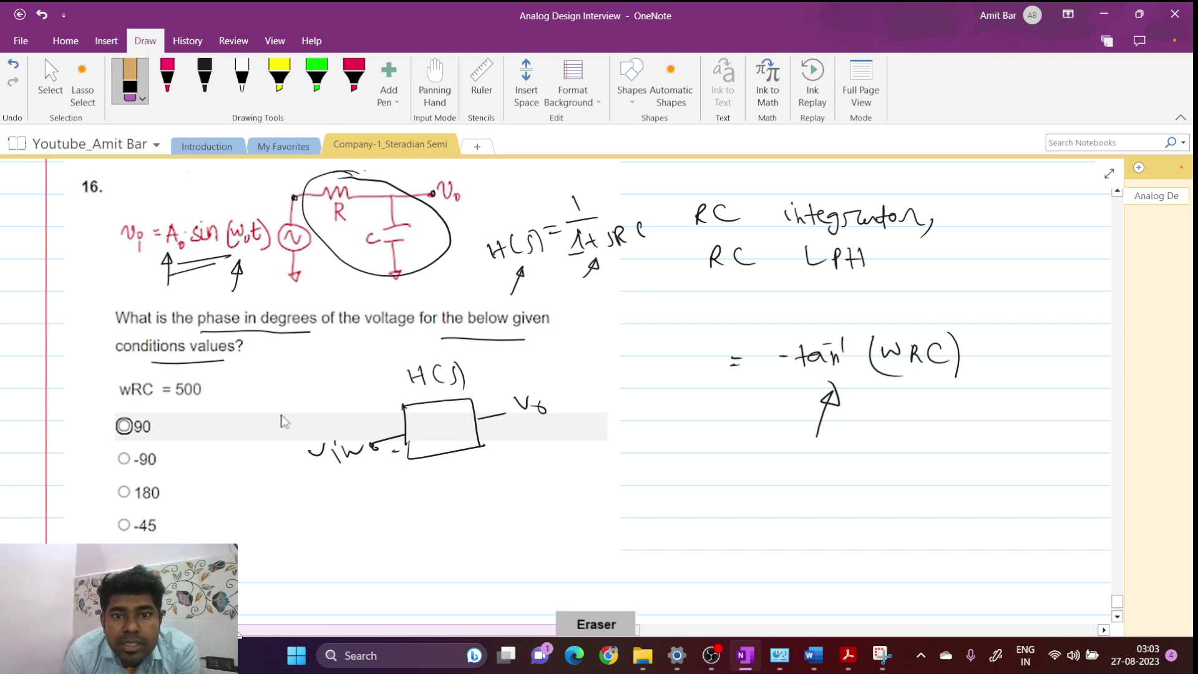
pyautogui.hotkey('alt', 'd')
pyautogui.moveTo(560, 294); pyautogui.dragTo(624, 282)
pyautogui.moveTo(563, 304); pyautogui.dragTo(625, 291)
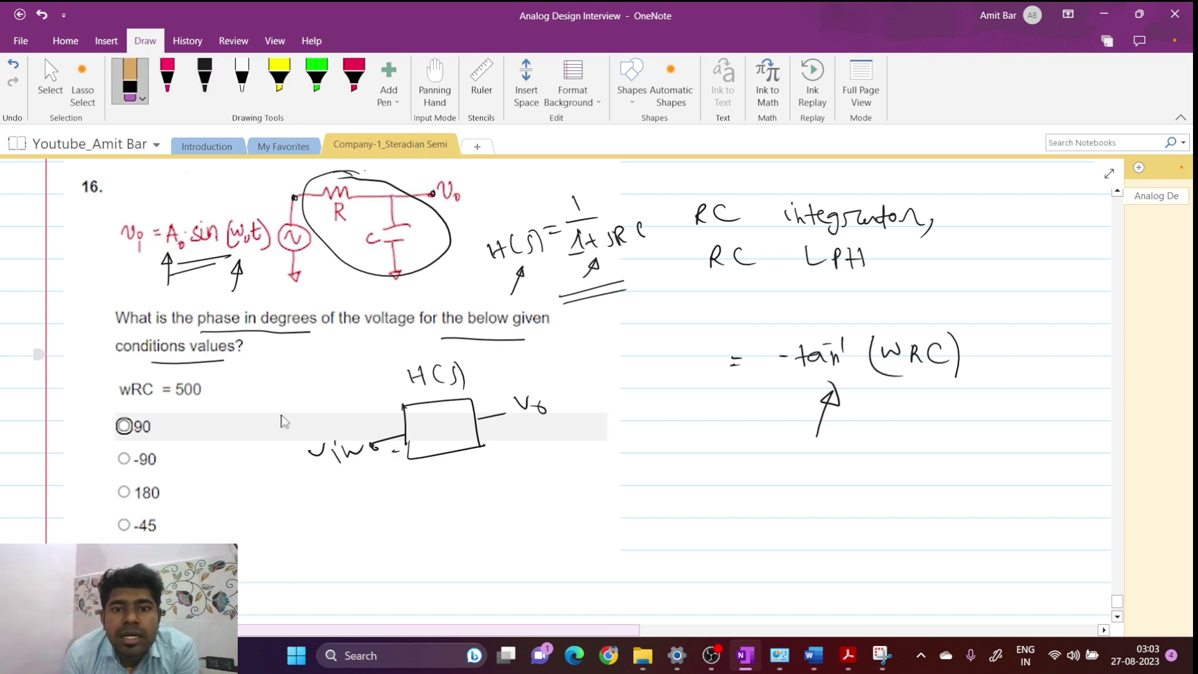
# Step: With the black pen, write |H(s)| = 1/√(1+(wRC)²) below the transfer function
pyautogui.click(204, 77)
pyautogui.moveTo(572, 343)
pyautogui.mouseDown()
pyautogui.moveTo(582, 370)
pyautogui.moveTo(606, 341)
pyautogui.moveTo(605, 357)
pyautogui.mouseUp()
pyautogui.moveTo(611, 334); pyautogui.dragTo(624, 351)
pyautogui.moveTo(630, 336); pyautogui.dragTo(641, 334)
pyautogui.moveTo(630, 342)
pyautogui.mouseDown()
pyautogui.moveTo(662, 308)
pyautogui.moveTo(695, 311)
pyautogui.mouseUp()
pyautogui.moveTo(659, 353)
pyautogui.mouseDown()
pyautogui.moveTo(673, 361)
pyautogui.moveTo(738, 300)
pyautogui.mouseUp()
pyautogui.moveTo(686, 345); pyautogui.dragTo(700, 344)
pyautogui.moveTo(693, 340)
pyautogui.mouseDown()
pyautogui.moveTo(693, 350)
pyautogui.moveTo(726, 337)
pyautogui.mouseUp()
pyautogui.moveTo(727, 319); pyautogui.dragTo(739, 335)
pyautogui.moveTo(752, 315)
pyautogui.mouseDown()
pyautogui.moveTo(752, 331)
pyautogui.moveTo(708, 350)
pyautogui.moveTo(761, 316)
pyautogui.mouseUp()
pyautogui.moveTo(772, 307); pyautogui.dragTo(794, 300)
# Step: Write s = jw at the right and double-underline it
pyautogui.moveTo(997, 242)
pyautogui.mouseDown()
pyautogui.moveTo(986, 259)
pyautogui.moveTo(1017, 241)
pyautogui.mouseUp()
pyautogui.moveTo(1007, 249)
pyautogui.mouseDown()
pyautogui.moveTo(1036, 251)
pyautogui.moveTo(1068, 222)
pyautogui.moveTo(1067, 254)
pyautogui.mouseUp()
pyautogui.moveTo(1004, 275); pyautogui.dragTo(1065, 266)
# Step: Write ∠H(s) = -tan⁻¹(wRC) and thicken the underline under 'degrees'
pyautogui.moveTo(582, 425)
pyautogui.mouseDown()
pyautogui.moveTo(592, 448)
pyautogui.moveTo(572, 468)
pyautogui.moveTo(609, 426)
pyautogui.mouseUp()
pyautogui.moveTo(621, 417); pyautogui.dragTo(627, 435)
pyautogui.moveTo(637, 416)
pyautogui.mouseDown()
pyautogui.moveTo(643, 433)
pyautogui.moveTo(657, 414)
pyautogui.mouseUp()
pyautogui.moveTo(649, 422); pyautogui.dragTo(687, 416)
pyautogui.moveTo(694, 394)
pyautogui.mouseDown()
pyautogui.moveTo(699, 417)
pyautogui.moveTo(709, 400)
pyautogui.mouseUp()
pyautogui.moveTo(716, 401)
pyautogui.mouseDown()
pyautogui.moveTo(718, 412)
pyautogui.moveTo(750, 392)
pyautogui.moveTo(764, 400)
pyautogui.moveTo(773, 379)
pyautogui.moveTo(730, 408)
pyautogui.mouseUp()
pyautogui.moveTo(734, 409)
pyautogui.mouseDown()
pyautogui.moveTo(763, 402)
pyautogui.moveTo(776, 416)
pyautogui.mouseUp()
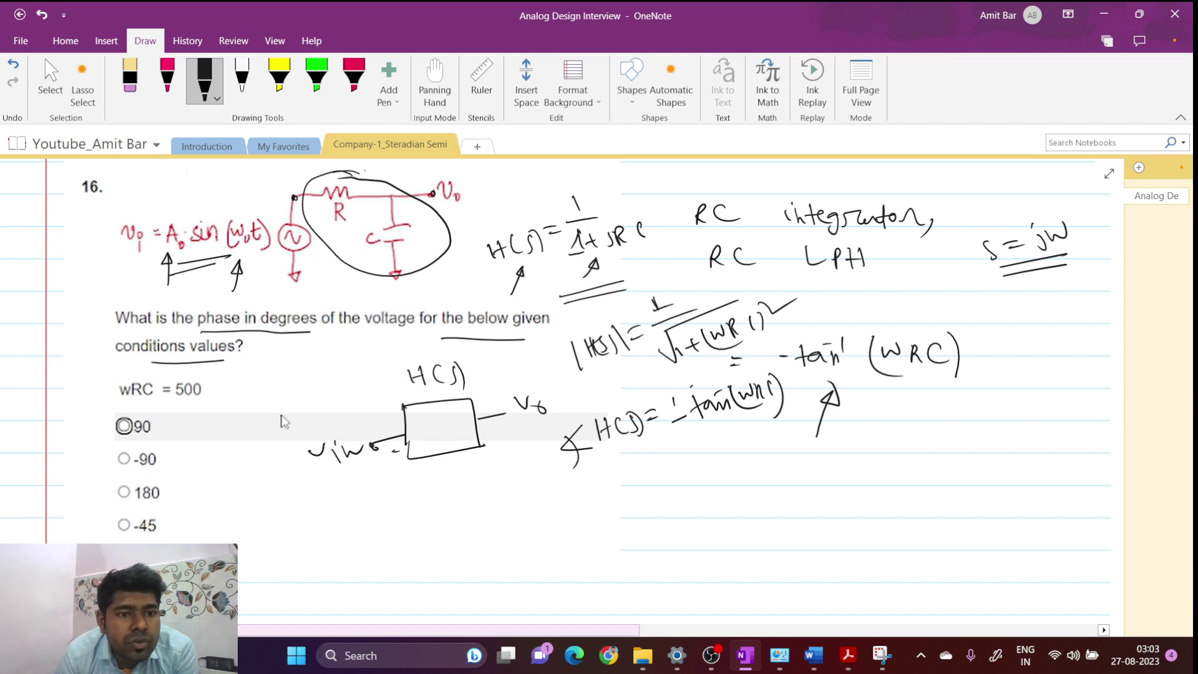
pyautogui.moveTo(237, 335); pyautogui.dragTo(301, 332)
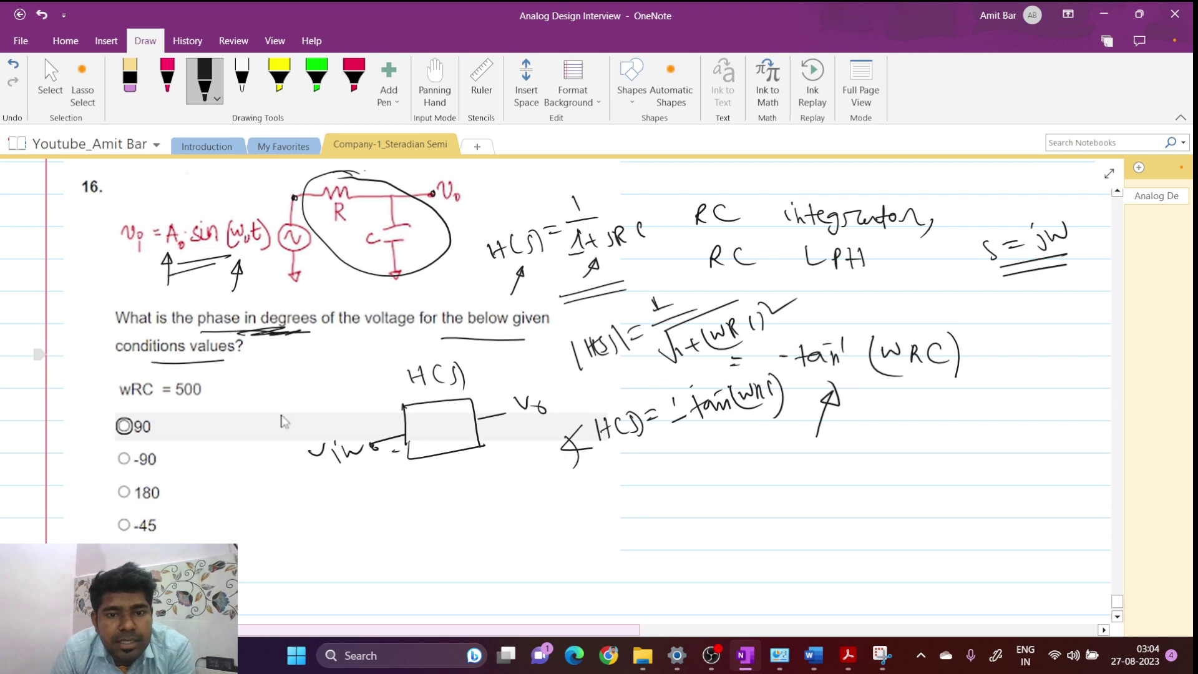
# Step: Write Vo = A × 1/√(1+(wRC)²) below the answer options
pyautogui.moveTo(286, 568)
pyautogui.mouseDown()
pyautogui.moveTo(293, 587)
pyautogui.moveTo(299, 568)
pyautogui.mouseUp()
pyautogui.moveTo(318, 580); pyautogui.dragTo(382, 570)
pyautogui.moveTo(370, 578)
pyautogui.mouseDown()
pyautogui.moveTo(423, 555)
pyautogui.moveTo(429, 570)
pyautogui.mouseUp()
pyautogui.moveTo(417, 565); pyautogui.dragTo(428, 562)
pyautogui.moveTo(445, 567)
pyautogui.mouseDown()
pyautogui.moveTo(451, 553)
pyautogui.moveTo(459, 570)
pyautogui.moveTo(479, 546)
pyautogui.moveTo(544, 537)
pyautogui.mouseUp()
pyautogui.moveTo(482, 583)
pyautogui.mouseDown()
pyautogui.moveTo(573, 542)
pyautogui.moveTo(521, 589)
pyautogui.moveTo(547, 577)
pyautogui.mouseUp()
pyautogui.moveTo(539, 573)
pyautogui.mouseDown()
pyautogui.moveTo(540, 587)
pyautogui.moveTo(547, 578)
pyautogui.mouseUp()
pyautogui.moveTo(556, 571)
pyautogui.mouseDown()
pyautogui.moveTo(567, 581)
pyautogui.moveTo(577, 564)
pyautogui.mouseUp()
pyautogui.moveTo(580, 575)
pyautogui.mouseDown()
pyautogui.moveTo(586, 563)
pyautogui.moveTo(592, 572)
pyautogui.mouseUp()
pyautogui.moveTo(611, 555)
pyautogui.mouseDown()
pyautogui.moveTo(573, 590)
pyautogui.moveTo(623, 570)
pyautogui.moveTo(649, 540)
pyautogui.mouseUp()
pyautogui.moveTo(538, 536)
pyautogui.mouseDown()
pyautogui.moveTo(637, 510)
pyautogui.moveTo(714, 509)
pyautogui.moveTo(667, 517)
pyautogui.mouseUp()
# Step: Extend Vo with Sin(w₀t - tan⁻¹wRC) and underline the phase terms
pyautogui.moveTo(733, 482)
pyautogui.mouseDown()
pyautogui.moveTo(769, 530)
pyautogui.moveTo(771, 496)
pyautogui.moveTo(781, 507)
pyautogui.mouseUp()
pyautogui.click(752, 501)
pyautogui.moveTo(790, 484)
pyautogui.mouseDown()
pyautogui.moveTo(792, 509)
pyautogui.moveTo(799, 493)
pyautogui.mouseUp()
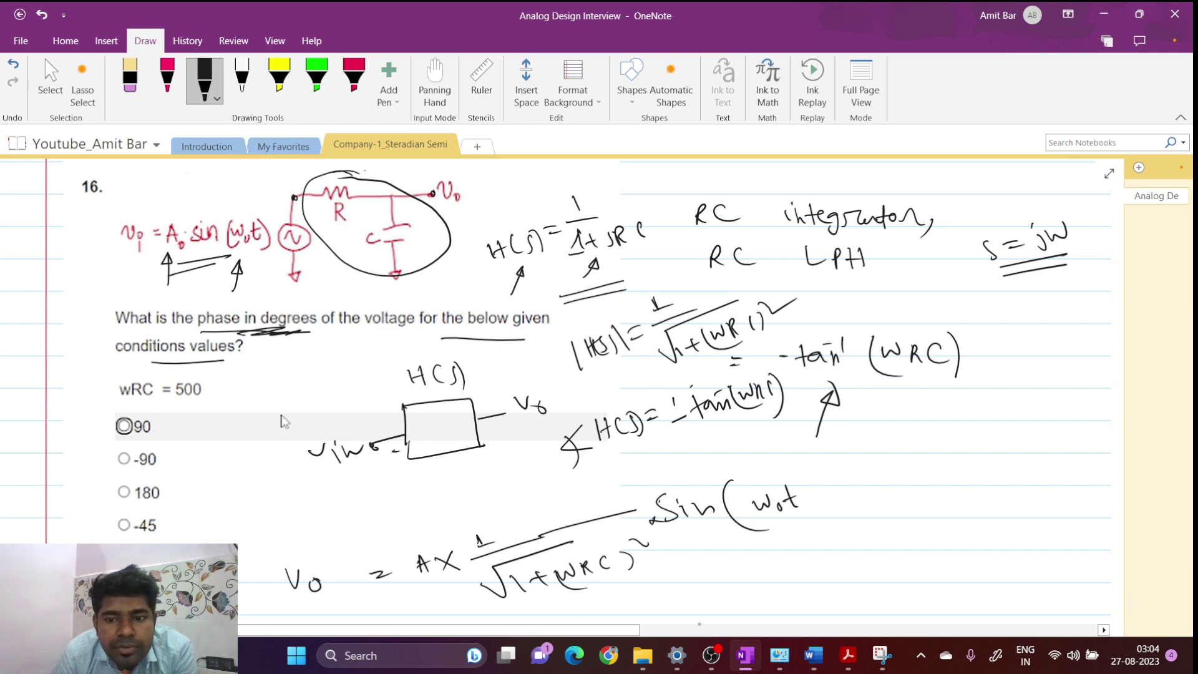
pyautogui.moveTo(687, 437); pyautogui.dragTo(769, 427)
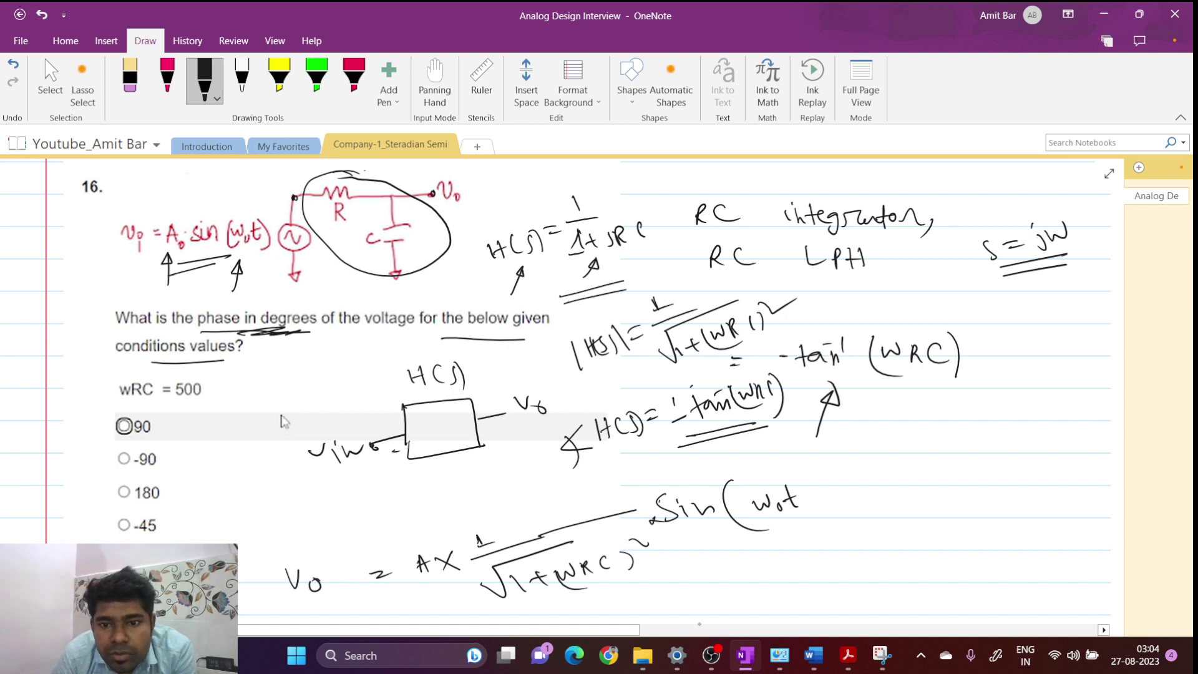
pyautogui.moveTo(814, 497); pyautogui.dragTo(831, 491)
pyautogui.moveTo(839, 477)
pyautogui.mouseDown()
pyautogui.moveTo(834, 498)
pyautogui.moveTo(850, 480)
pyautogui.mouseUp()
pyautogui.moveTo(852, 487); pyautogui.dragTo(882, 471)
pyautogui.moveTo(895, 464)
pyautogui.mouseDown()
pyautogui.moveTo(923, 469)
pyautogui.moveTo(930, 454)
pyautogui.mouseUp()
pyautogui.moveTo(936, 463)
pyautogui.mouseDown()
pyautogui.moveTo(944, 451)
pyautogui.moveTo(949, 462)
pyautogui.mouseUp()
pyautogui.moveTo(952, 435); pyautogui.dragTo(951, 477)
pyautogui.moveTo(796, 532); pyautogui.dragTo(903, 501)
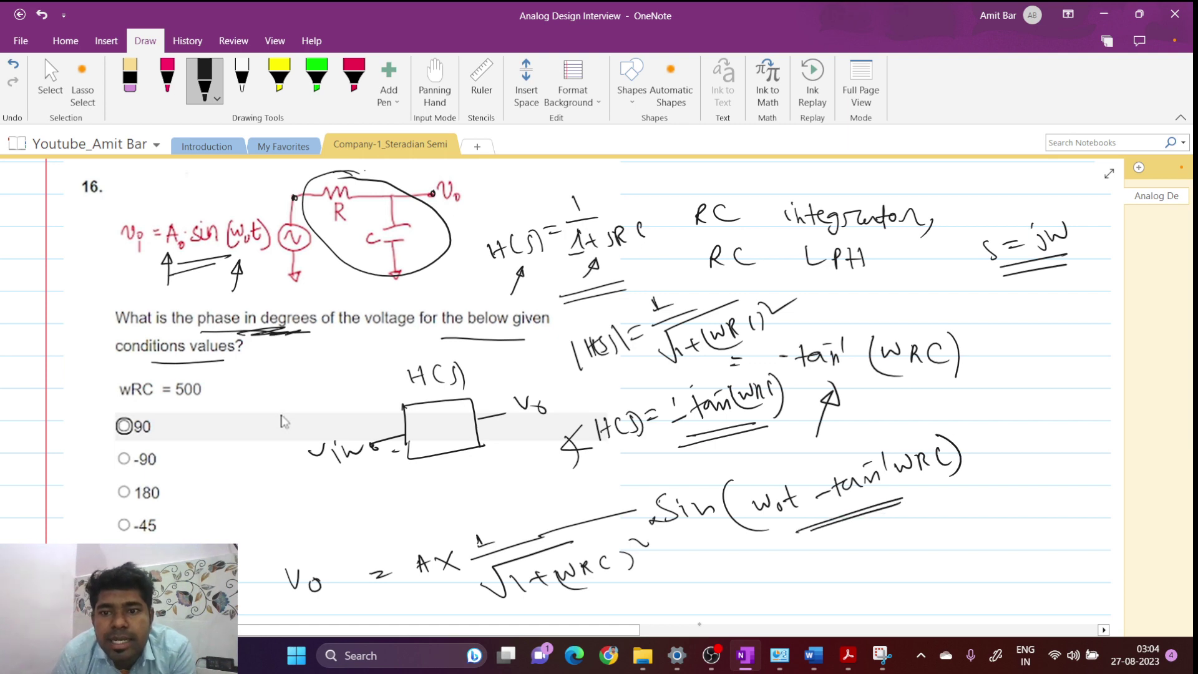
# Step: Circle the -tan⁻¹(wRC) formula and write -tan⁻¹(500) = -90° with an arrow to it
pyautogui.moveTo(913, 303)
pyautogui.mouseDown()
pyautogui.moveTo(880, 304)
pyautogui.moveTo(936, 388)
pyautogui.moveTo(910, 315)
pyautogui.mouseUp()
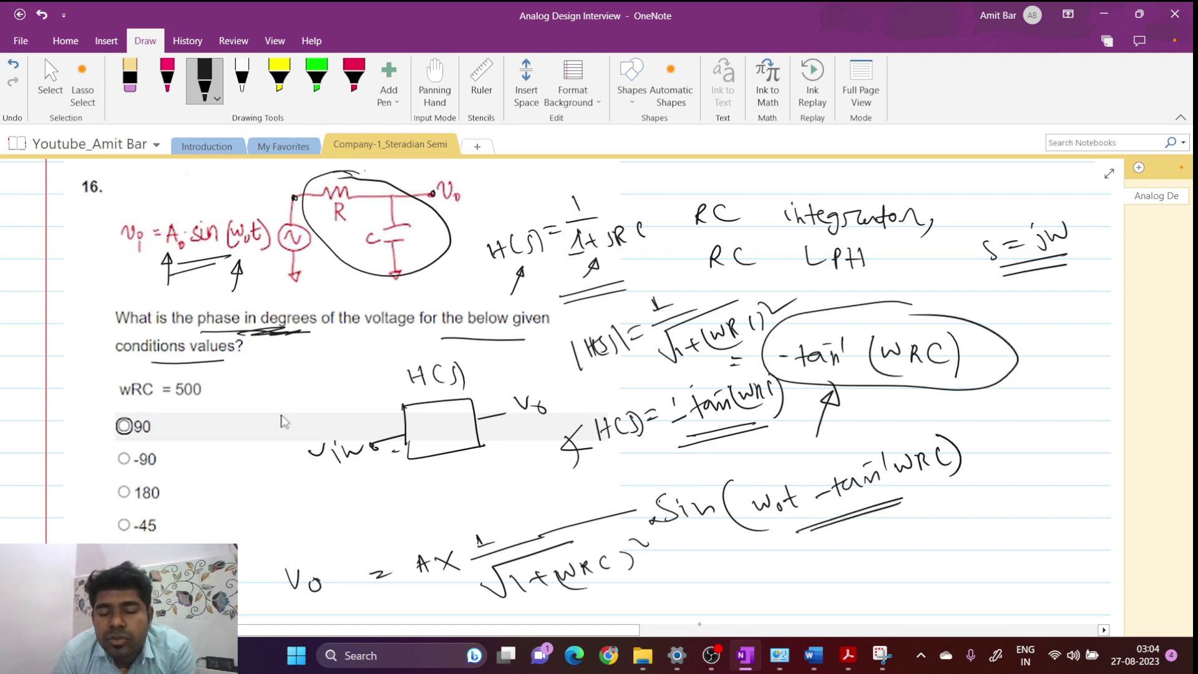
pyautogui.moveTo(854, 578); pyautogui.dragTo(866, 575)
pyautogui.moveTo(888, 561)
pyautogui.mouseDown()
pyautogui.moveTo(882, 582)
pyautogui.moveTo(900, 565)
pyautogui.mouseUp()
pyautogui.moveTo(901, 573); pyautogui.dragTo(936, 553)
pyautogui.moveTo(964, 529); pyautogui.dragTo(981, 555)
pyautogui.moveTo(977, 536); pyautogui.dragTo(998, 522)
pyautogui.moveTo(999, 509)
pyautogui.mouseDown()
pyautogui.moveTo(1010, 519)
pyautogui.moveTo(1007, 547)
pyautogui.mouseUp()
pyautogui.moveTo(912, 613); pyautogui.dragTo(936, 602)
pyautogui.moveTo(925, 613); pyautogui.dragTo(976, 593)
pyautogui.moveTo(1011, 582)
pyautogui.mouseDown()
pyautogui.moveTo(999, 603)
pyautogui.moveTo(1036, 562)
pyautogui.mouseUp()
pyautogui.moveTo(1015, 456); pyautogui.dragTo(1001, 489)
# Step: Note tan⁻¹ 100 ≈ 90 on the right, underlining the 100
pyautogui.moveTo(1019, 392); pyautogui.dragTo(1023, 417)
pyautogui.moveTo(1025, 403)
pyautogui.mouseDown()
pyautogui.moveTo(1042, 410)
pyautogui.moveTo(1054, 396)
pyautogui.mouseUp()
pyautogui.moveTo(1074, 386)
pyautogui.mouseDown()
pyautogui.moveTo(1062, 412)
pyautogui.moveTo(1085, 394)
pyautogui.moveTo(1096, 403)
pyautogui.mouseUp()
pyautogui.moveTo(1064, 418); pyautogui.dragTo(1089, 413)
pyautogui.moveTo(1049, 469); pyautogui.dragTo(1073, 459)
pyautogui.moveTo(1056, 480); pyautogui.dragTo(1088, 469)
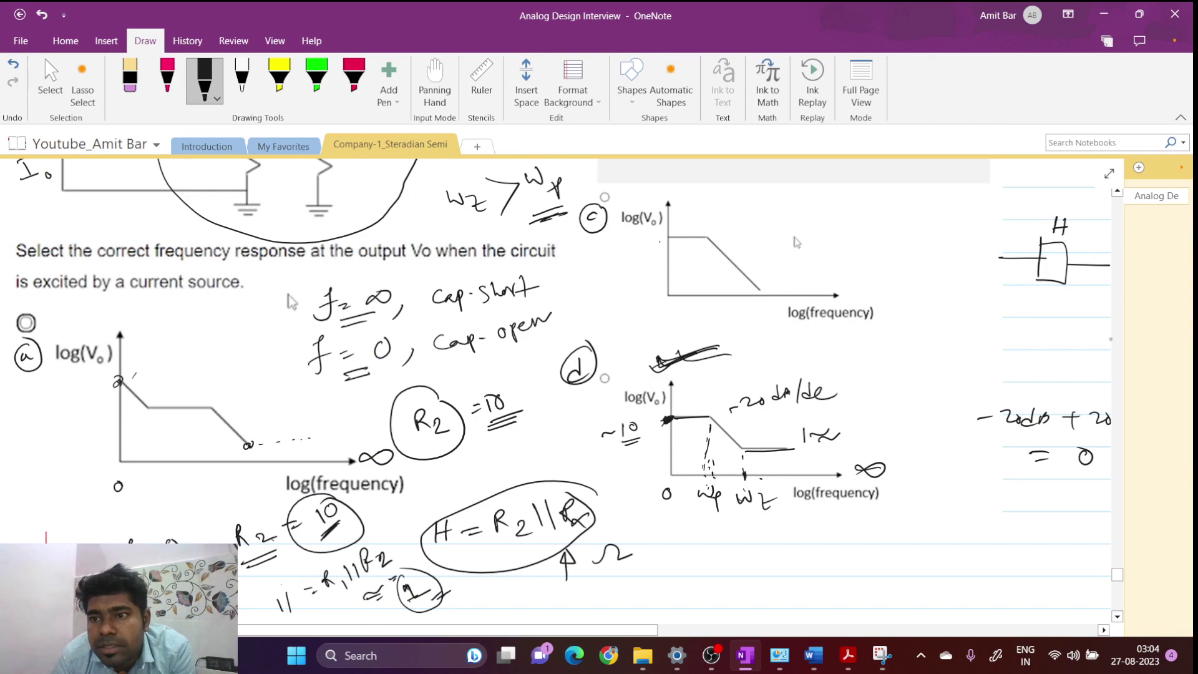
# Step: Switch to Full Page View and scroll back to question 16's working
pyautogui.click(1108, 174)
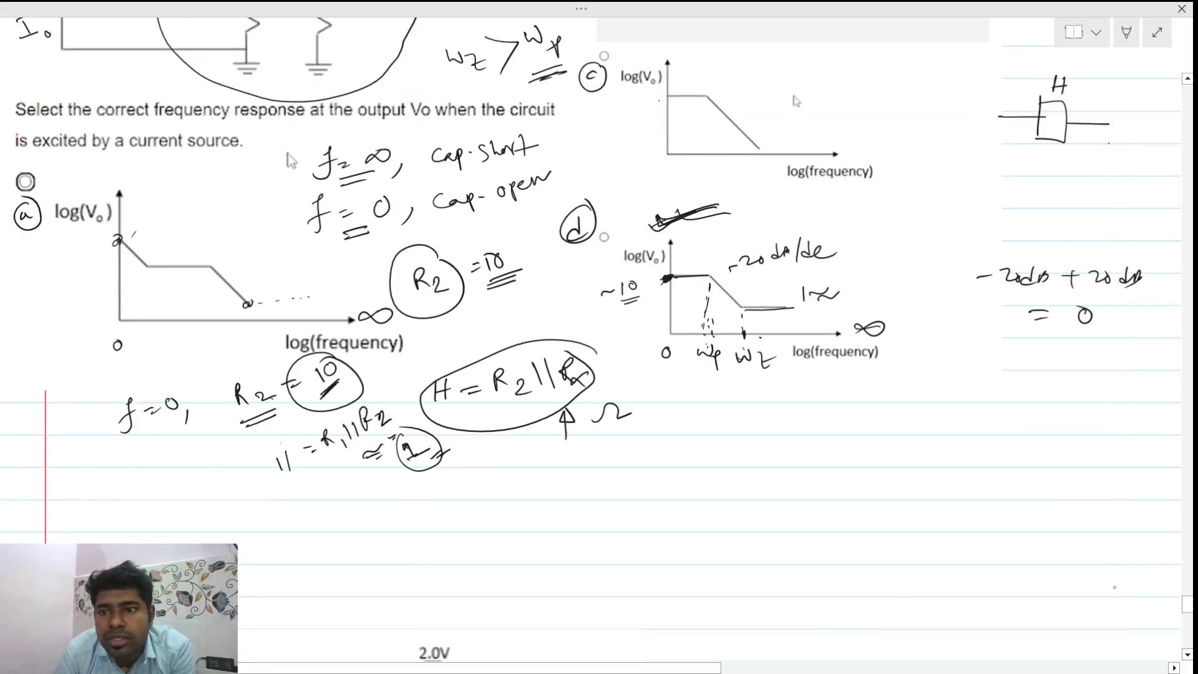
pyautogui.scroll(15, 292, 161)
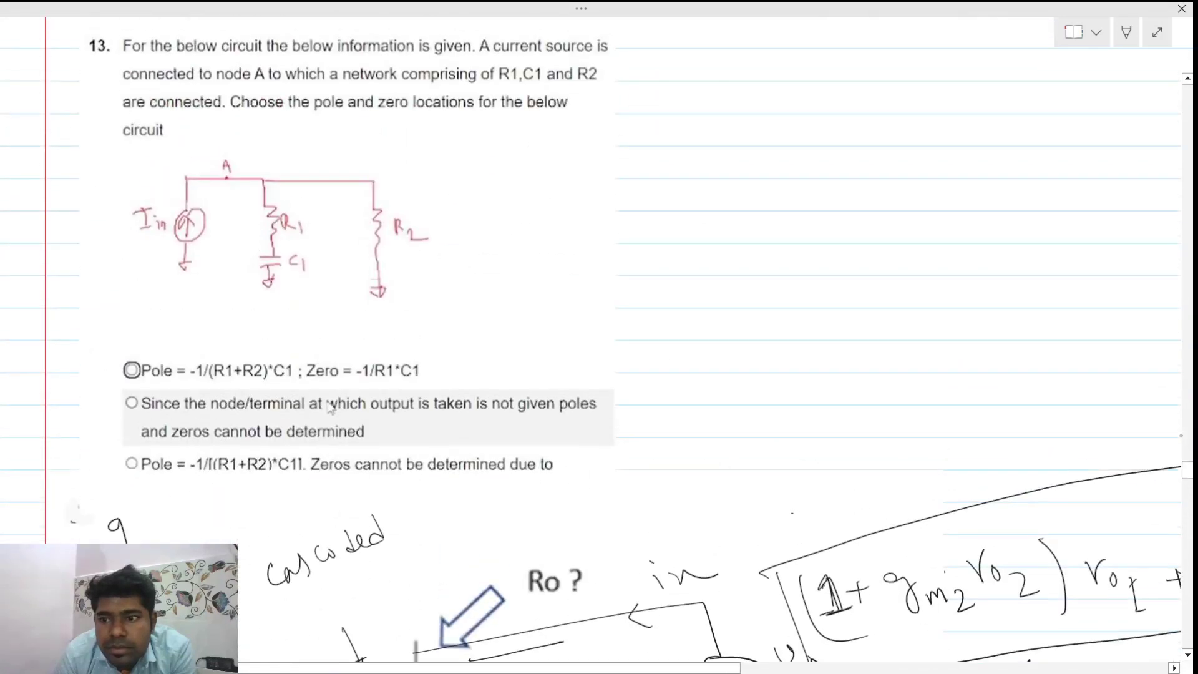
pyautogui.moveTo(1188, 470); pyautogui.dragTo(1167, 649)
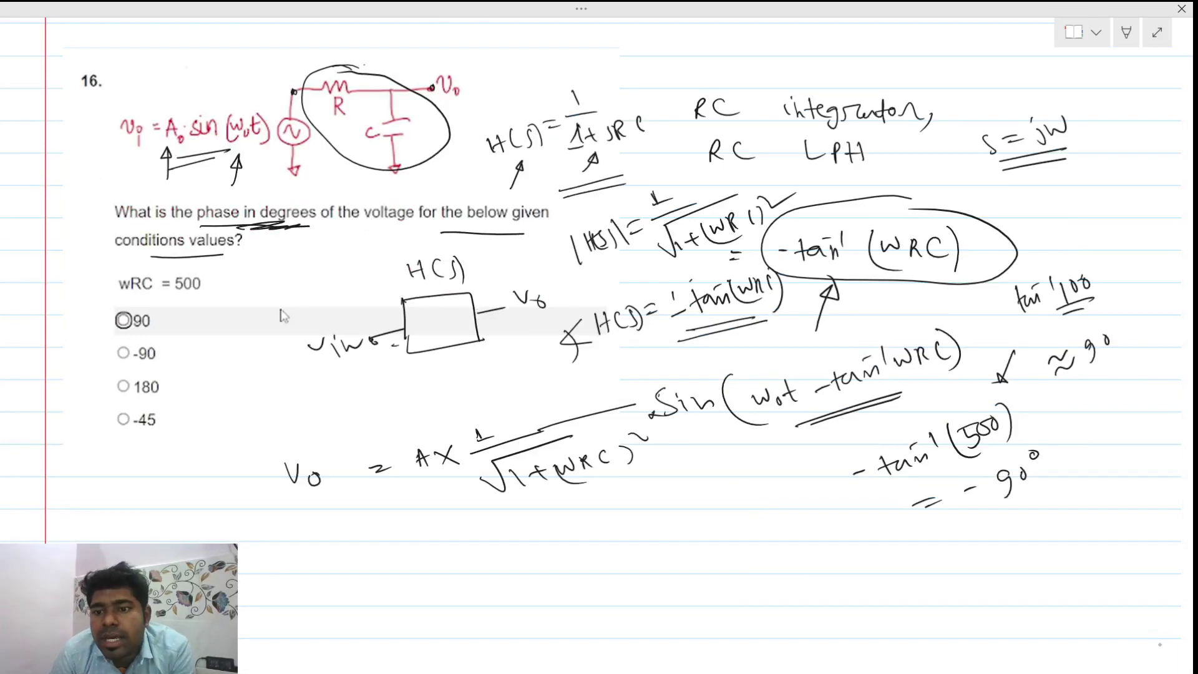
# Step: Double-underline -90°, tick the -90 option and cross out the 90 option
pyautogui.moveTo(979, 518); pyautogui.dragTo(1025, 510)
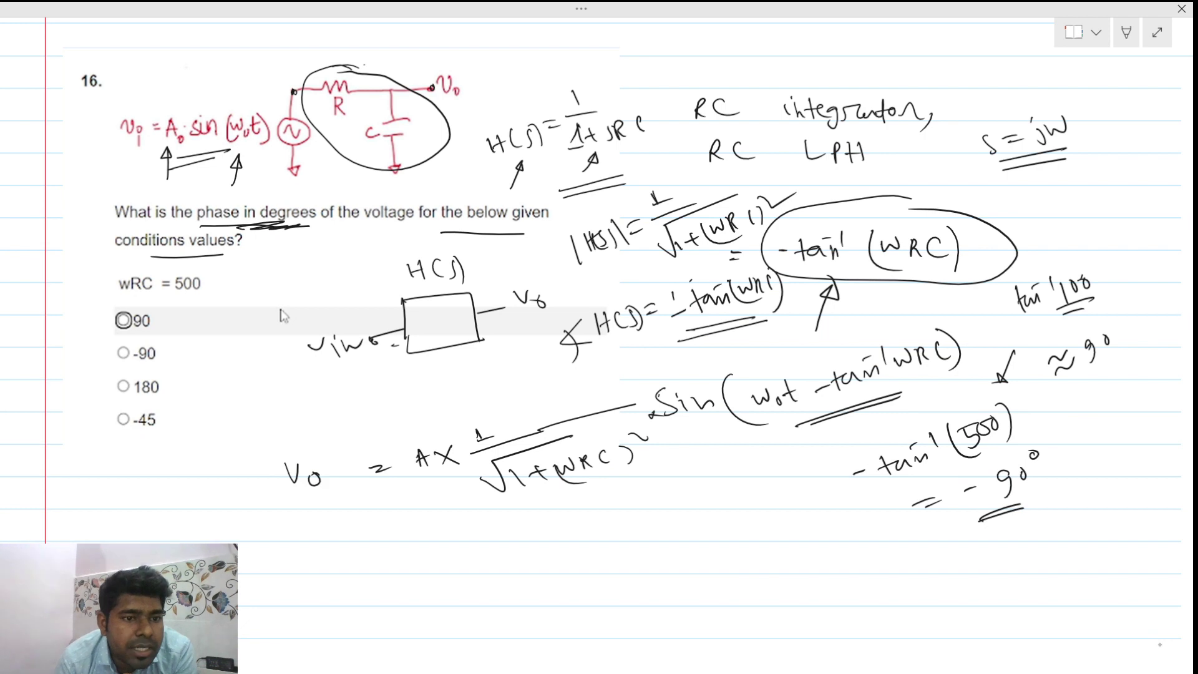
pyautogui.moveTo(101, 353); pyautogui.dragTo(156, 329)
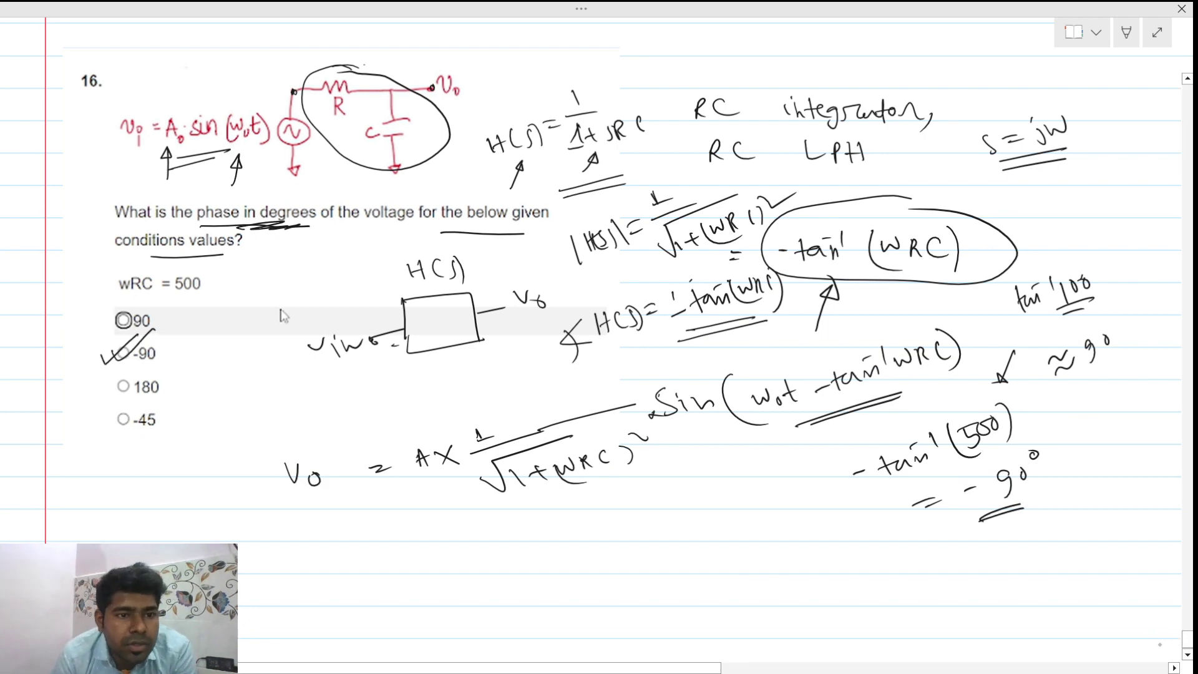
pyautogui.moveTo(175, 309); pyautogui.dragTo(165, 341)
pyautogui.moveTo(162, 321); pyautogui.dragTo(185, 342)
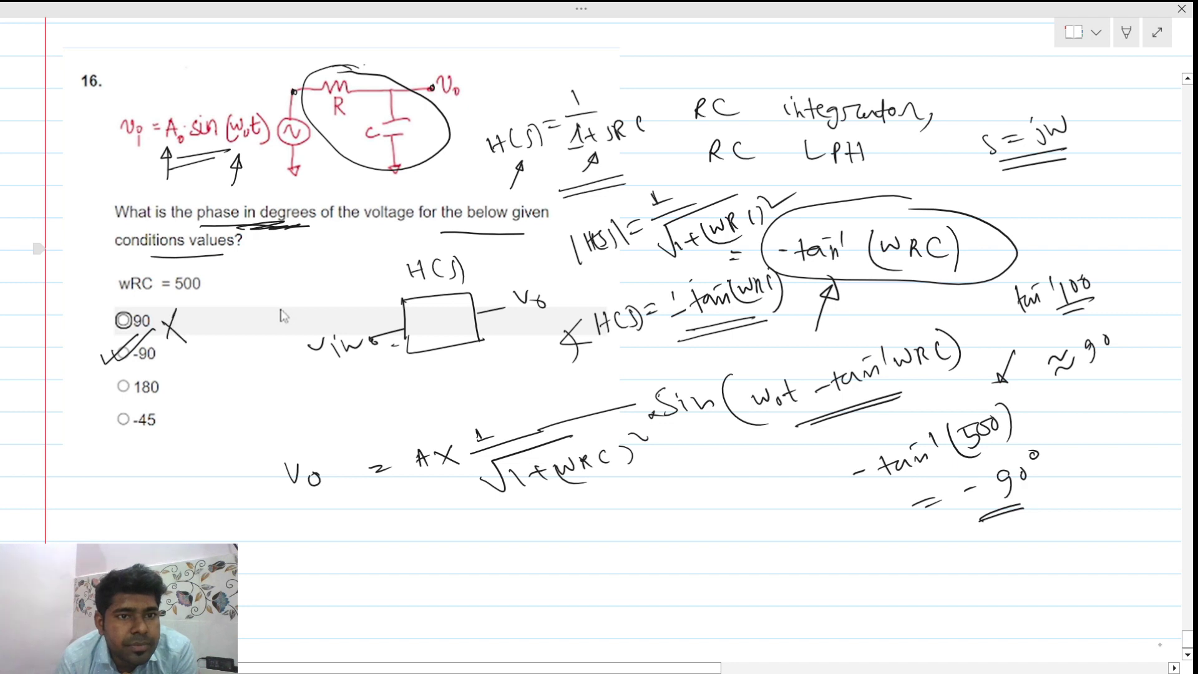